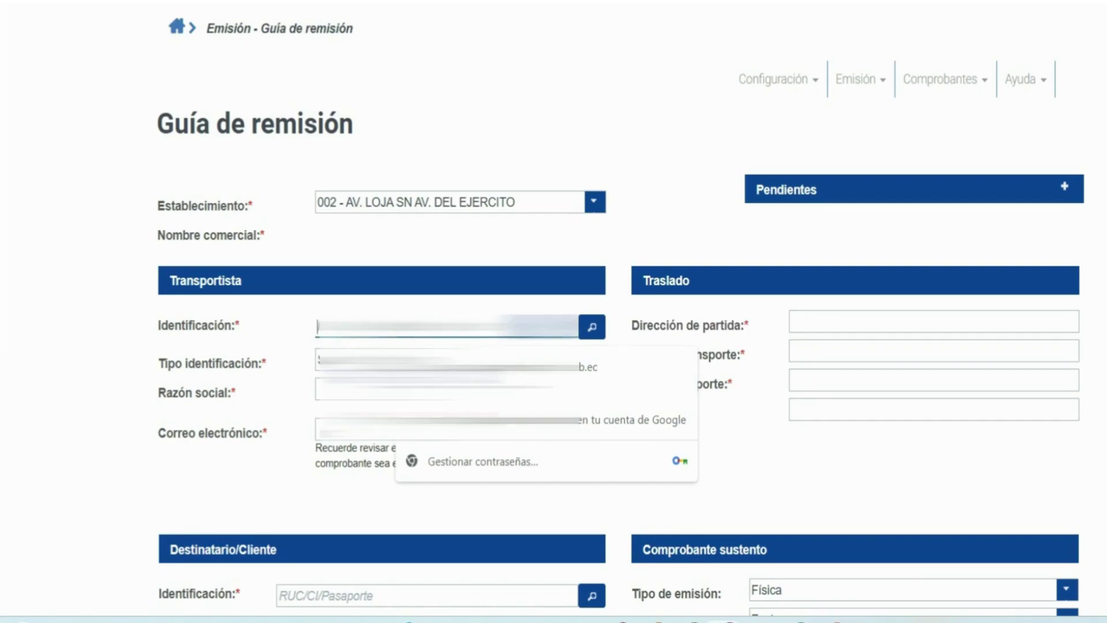
- Look up the carrier by identification number and set the transport start date to 23/05/2023
{"action": "left_click", "coordinate": [588, 328]}
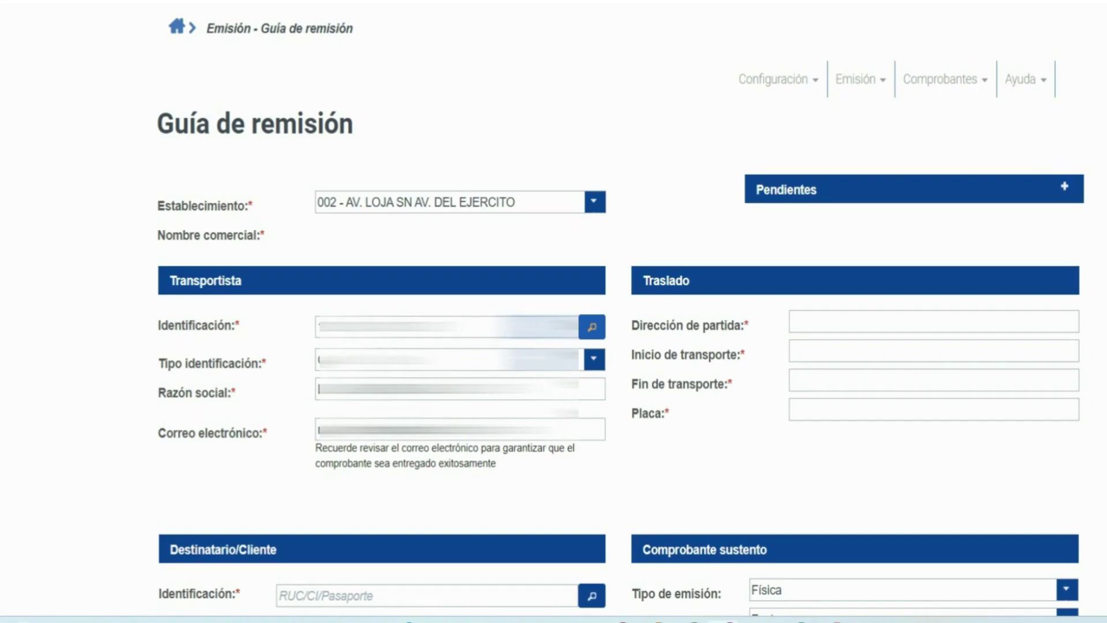
{"action": "left_click", "coordinate": [804, 325]}
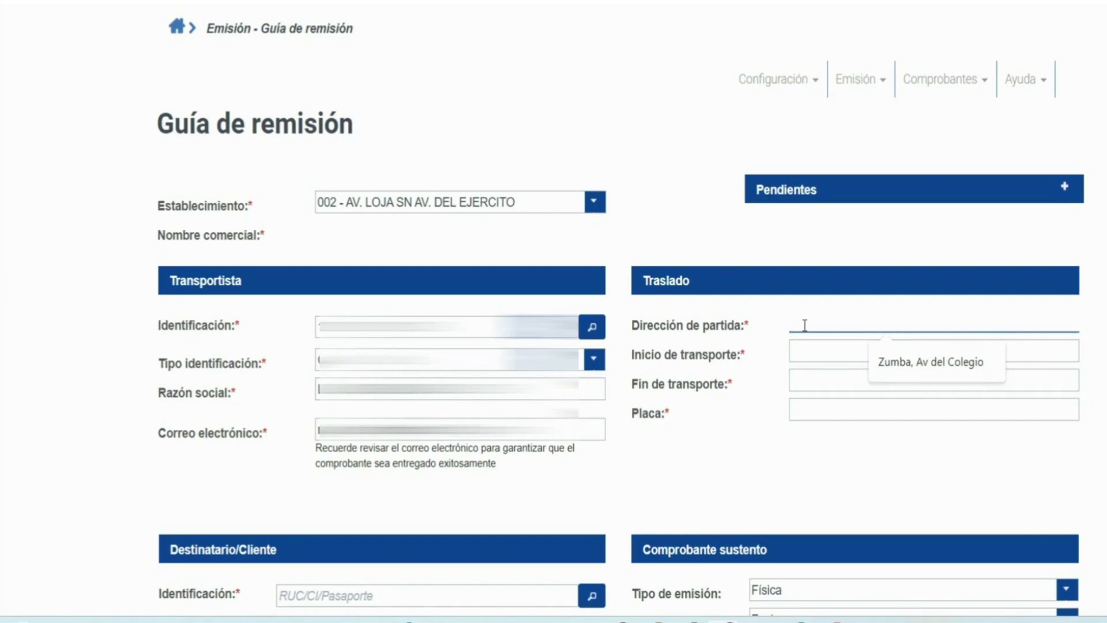
{"action": "left_click", "coordinate": [813, 351]}
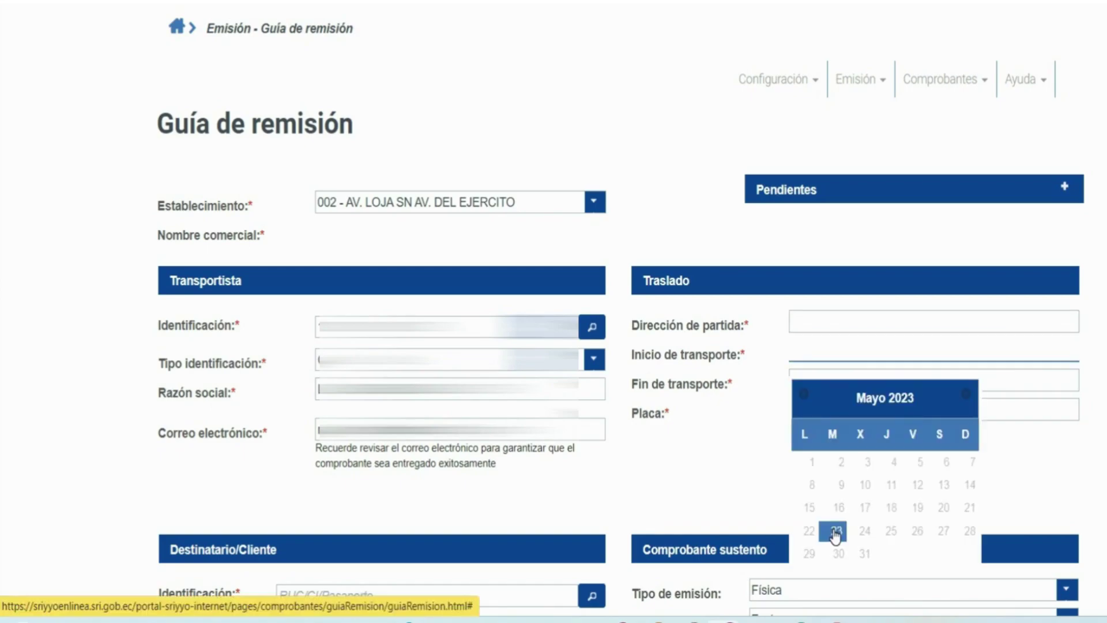
{"action": "left_click", "coordinate": [835, 532]}
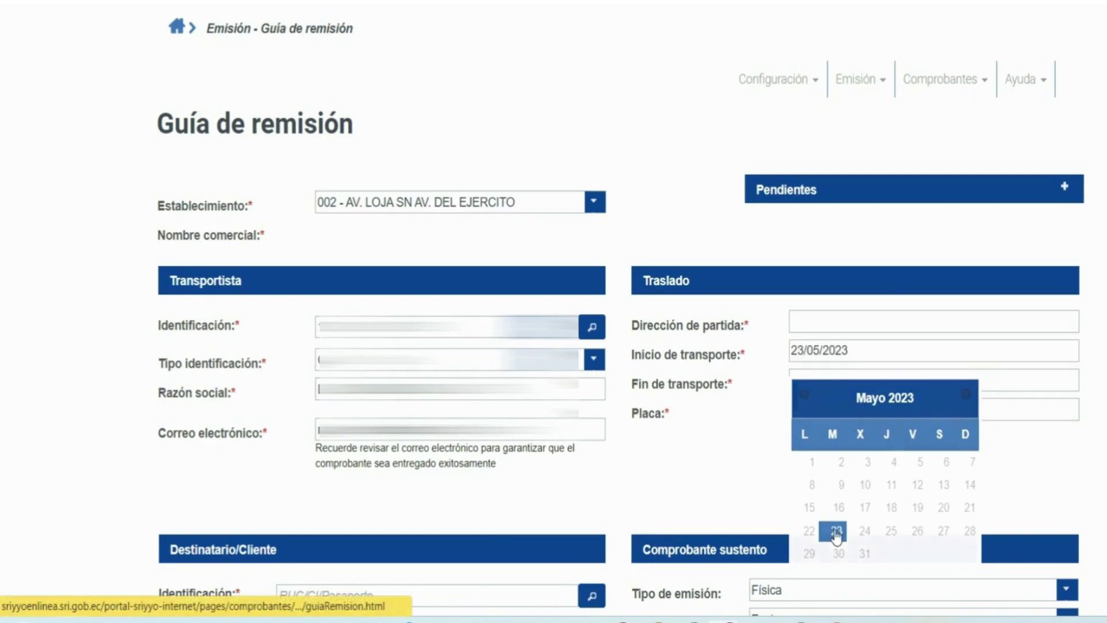
- Set the transport end date in the Traslado section to 24/05/2023
{"action": "left_click", "coordinate": [831, 380]}
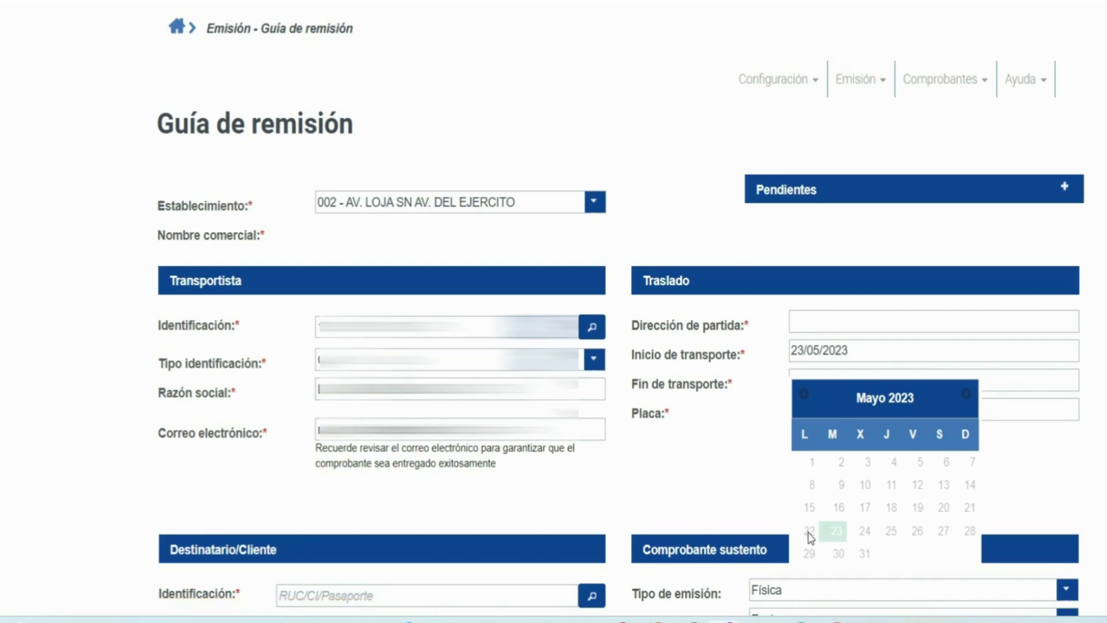
{"action": "left_click", "coordinate": [842, 352]}
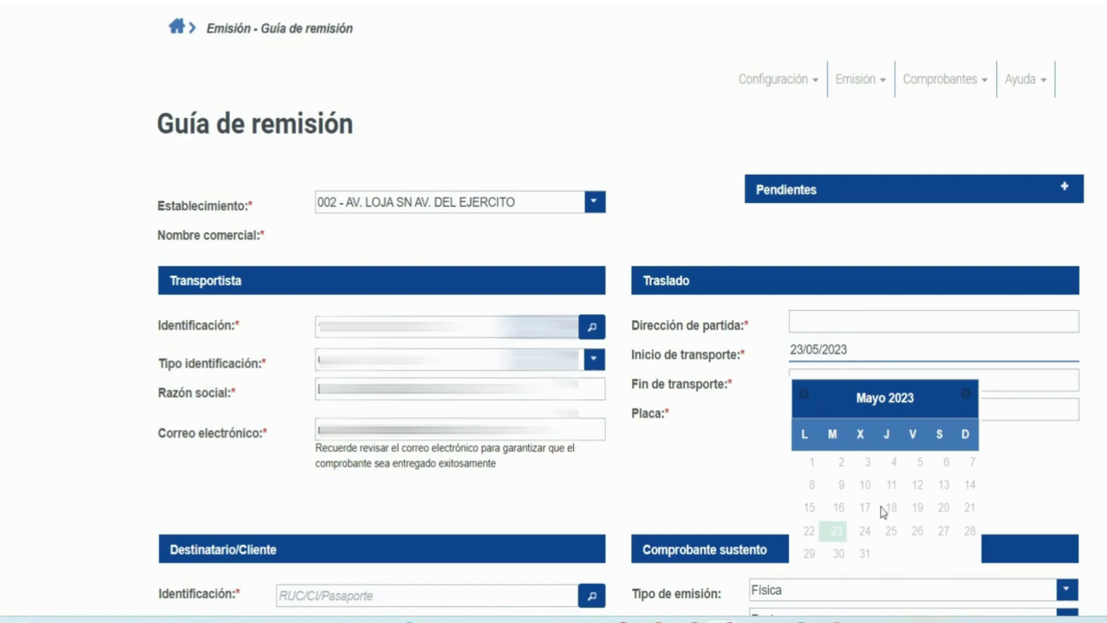
{"action": "left_click", "coordinate": [856, 349]}
{"action": "left_click", "coordinate": [1074, 404]}
{"action": "left_click", "coordinate": [832, 386]}
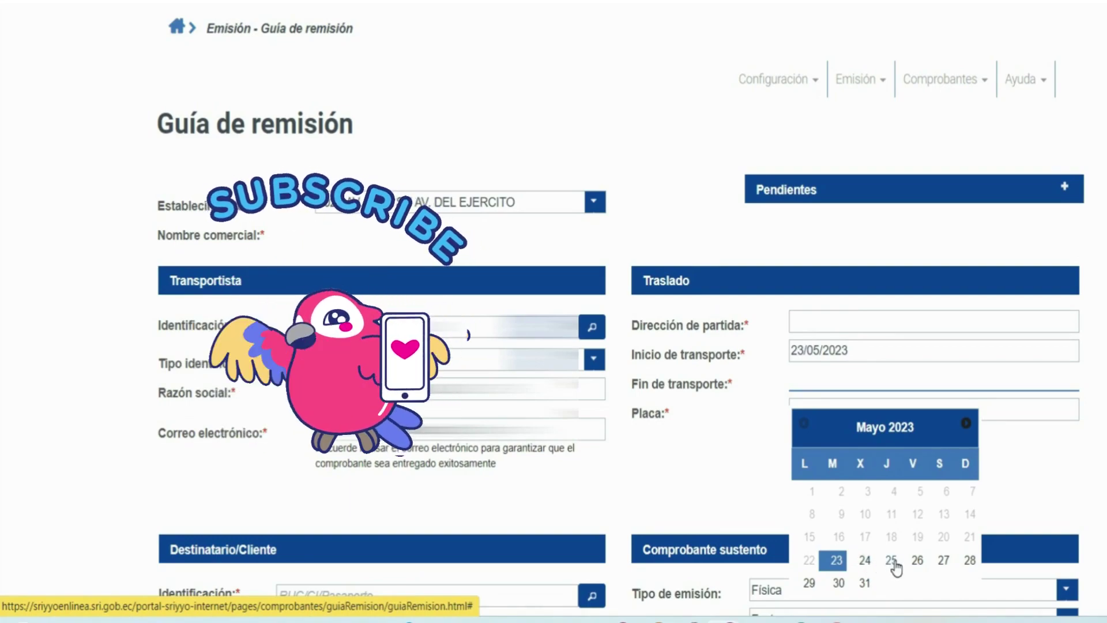
{"action": "left_click", "coordinate": [862, 562]}
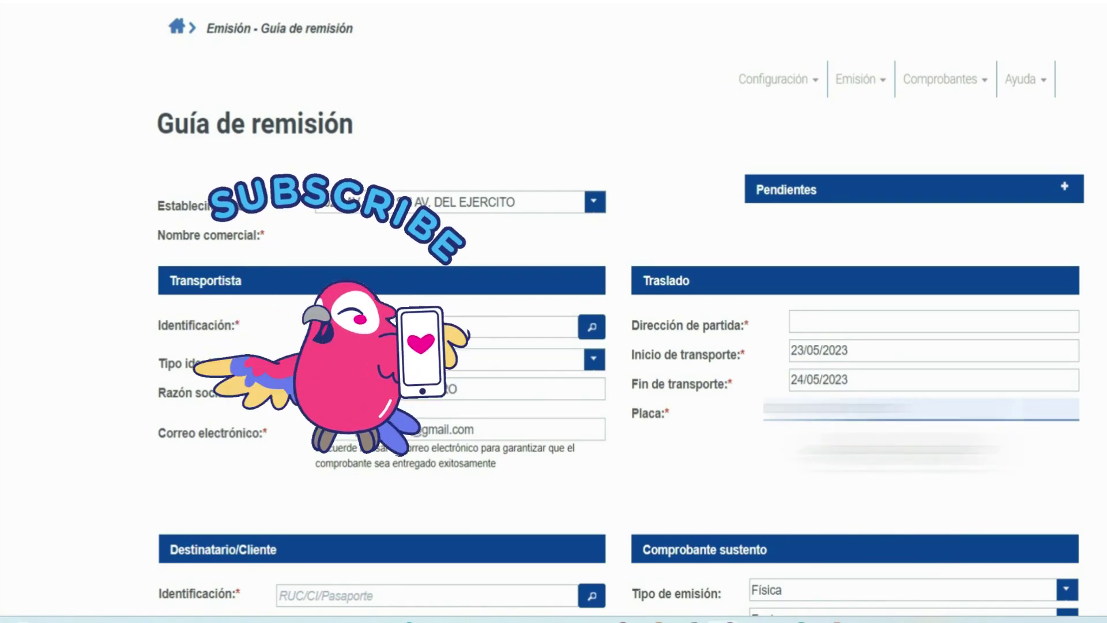
- Look up the recipient in the Destinatario/Cliente section by identification number
{"action": "key", "text": "Tab"}
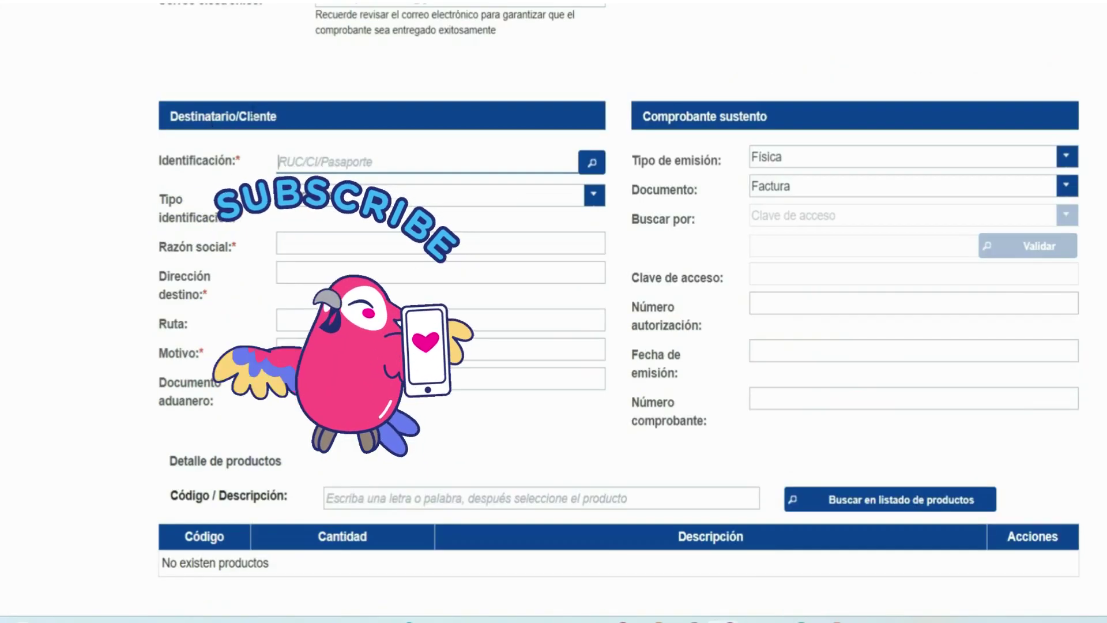
{"action": "left_click", "coordinate": [294, 159]}
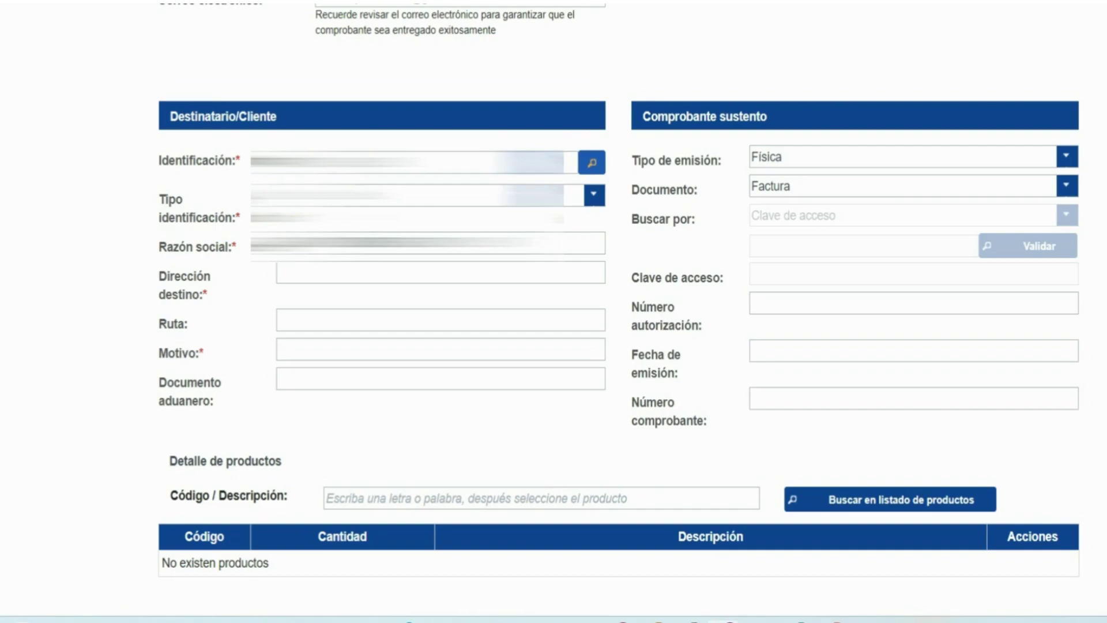
{"action": "left_click", "coordinate": [289, 270]}
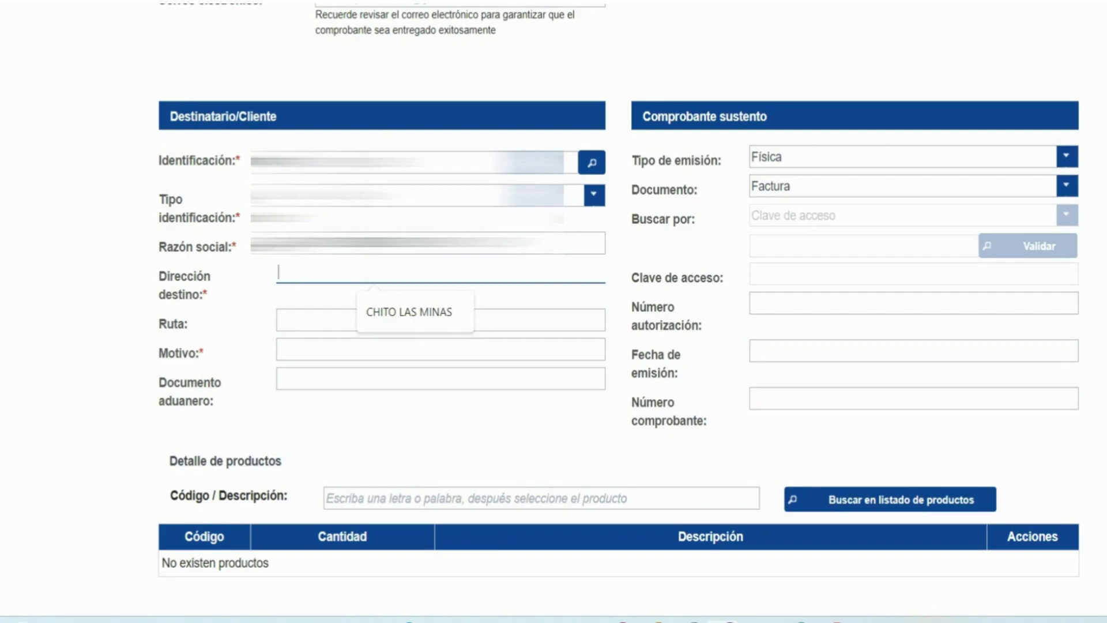
{"action": "left_click", "coordinate": [296, 272]}
{"action": "left_click", "coordinate": [286, 320]}
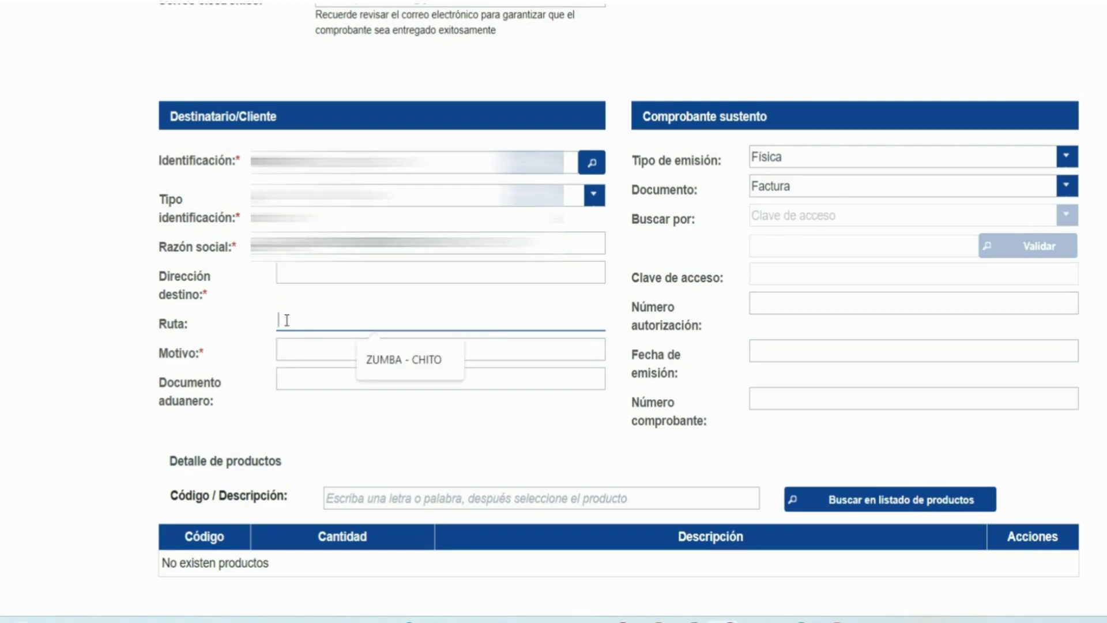
{"action": "left_click", "coordinate": [302, 352]}
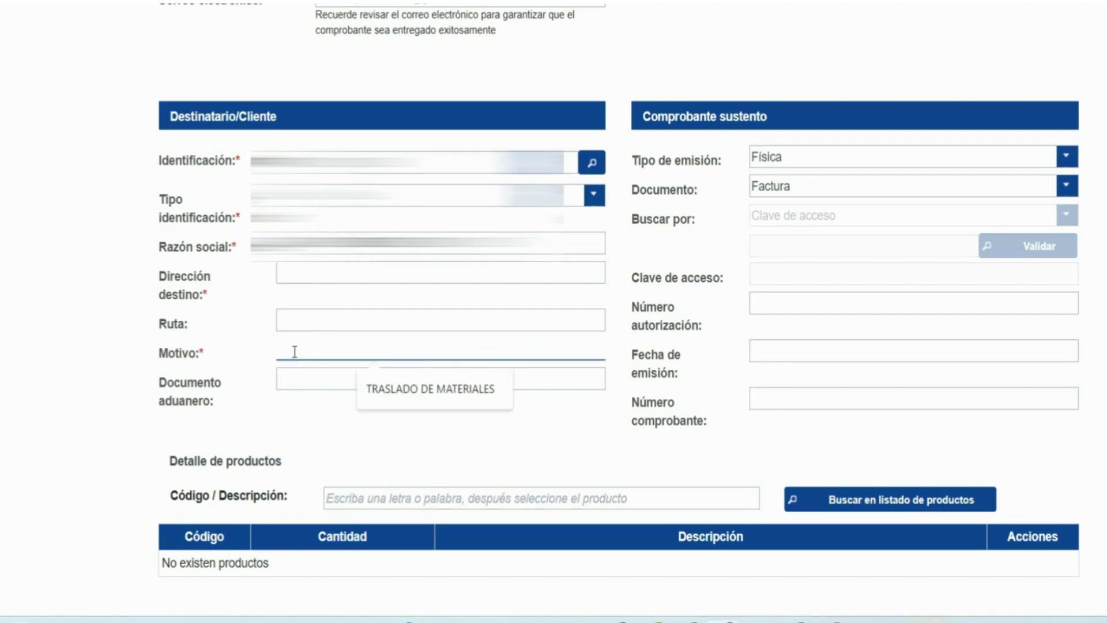
{"action": "key", "text": "Tab"}
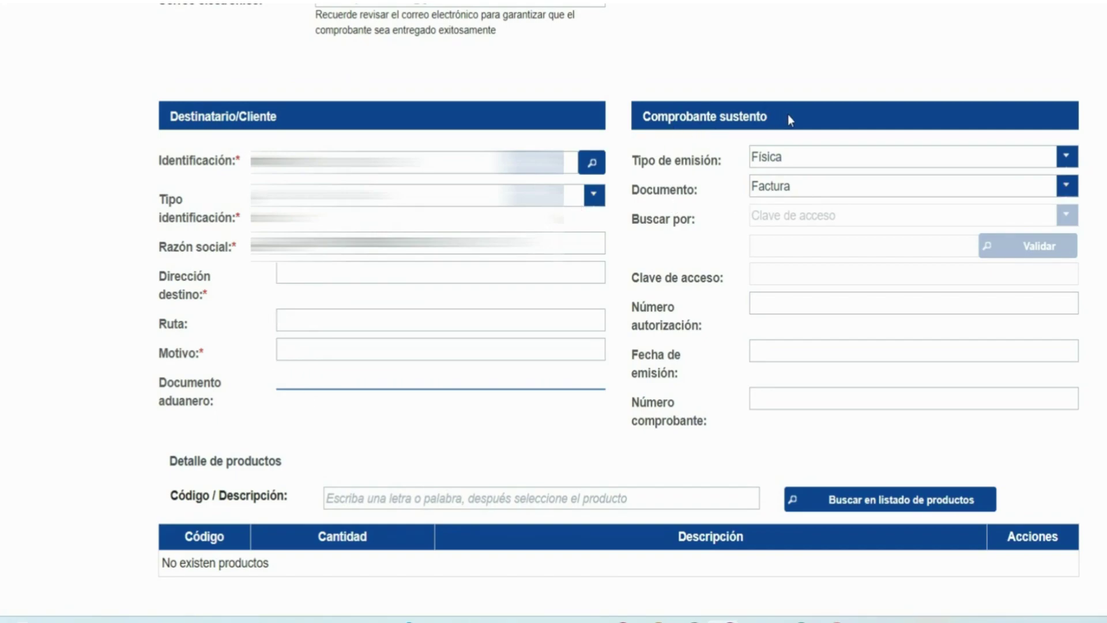
- Set the supporting document's emission type to Electrónica and its search criterion to Número de autorización
{"action": "left_click", "coordinate": [788, 160]}
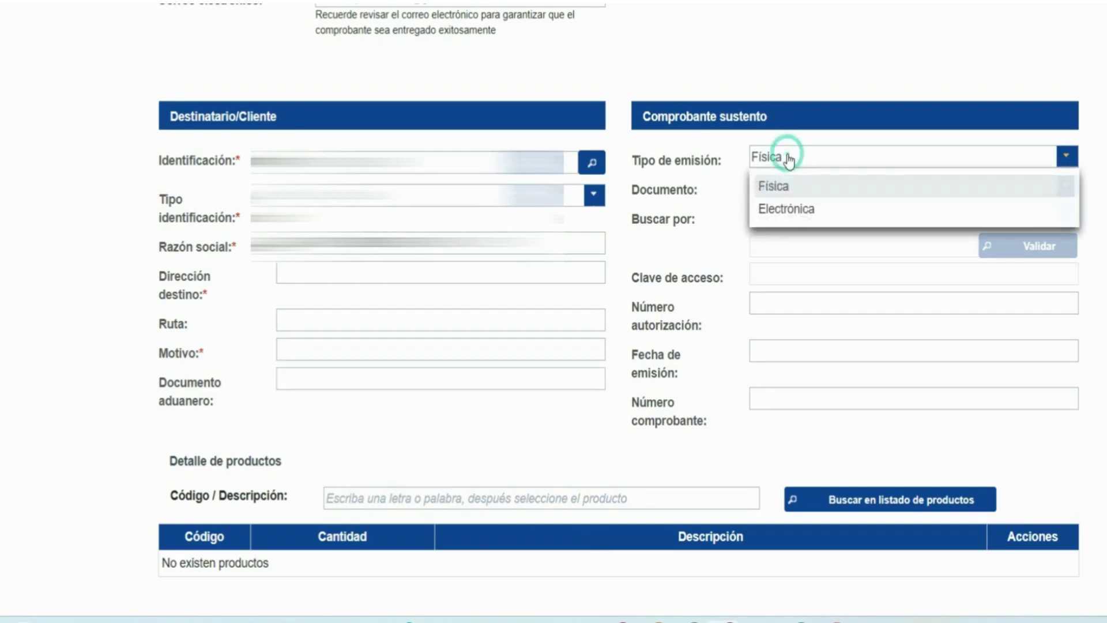
{"action": "left_click", "coordinate": [788, 210]}
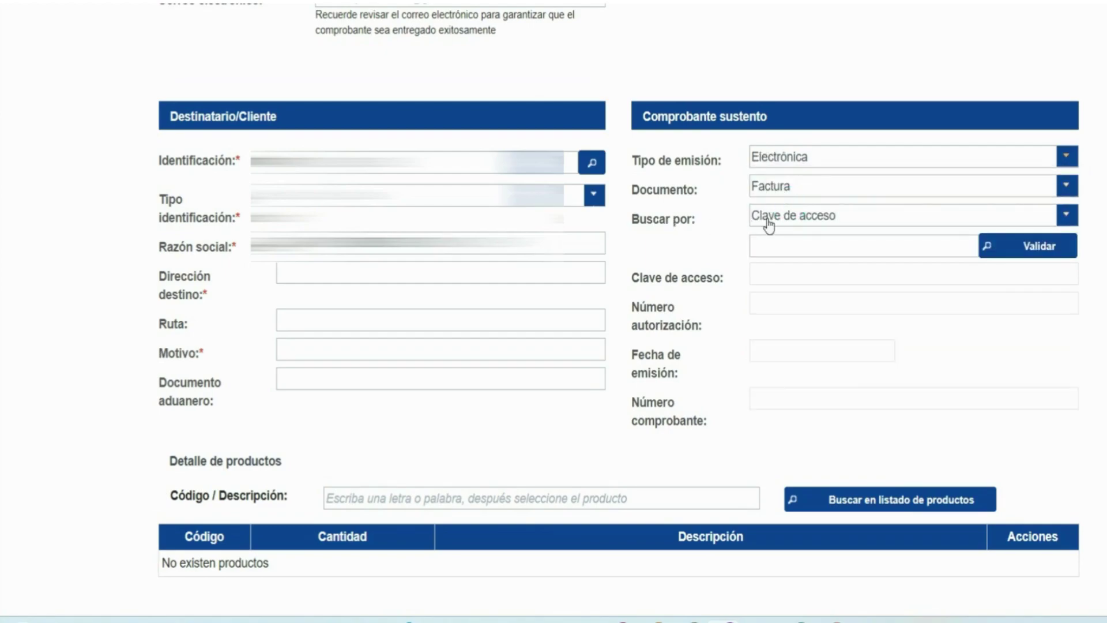
{"action": "left_click", "coordinate": [776, 218]}
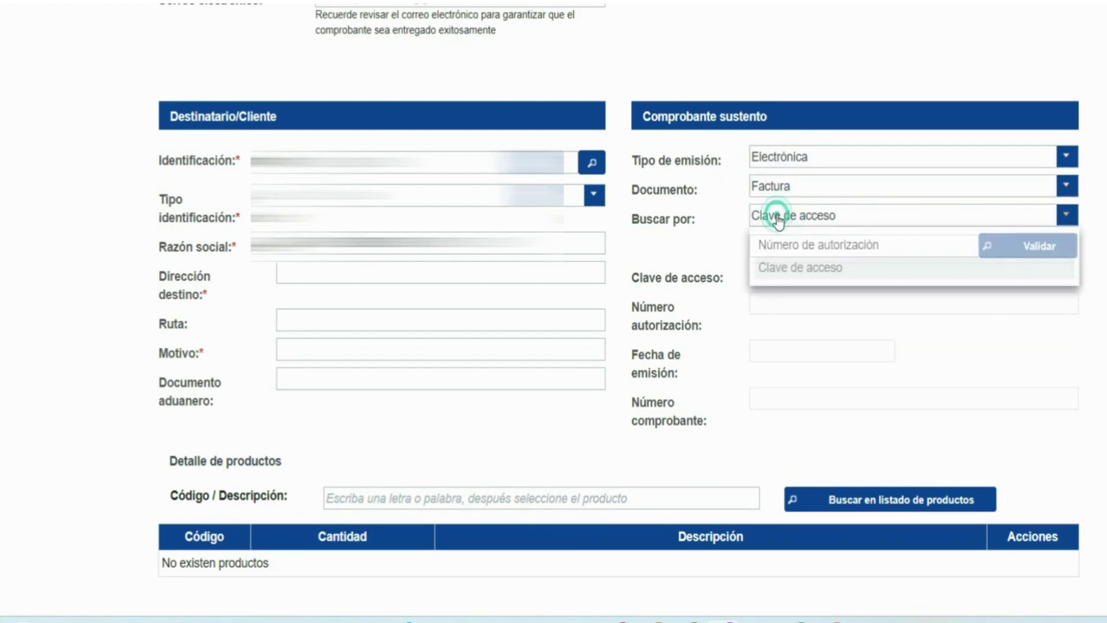
{"action": "left_click", "coordinate": [776, 254]}
- Paste the supporting invoice's authorization number and validate it to load the document's details
{"action": "left_click", "coordinate": [774, 243]}
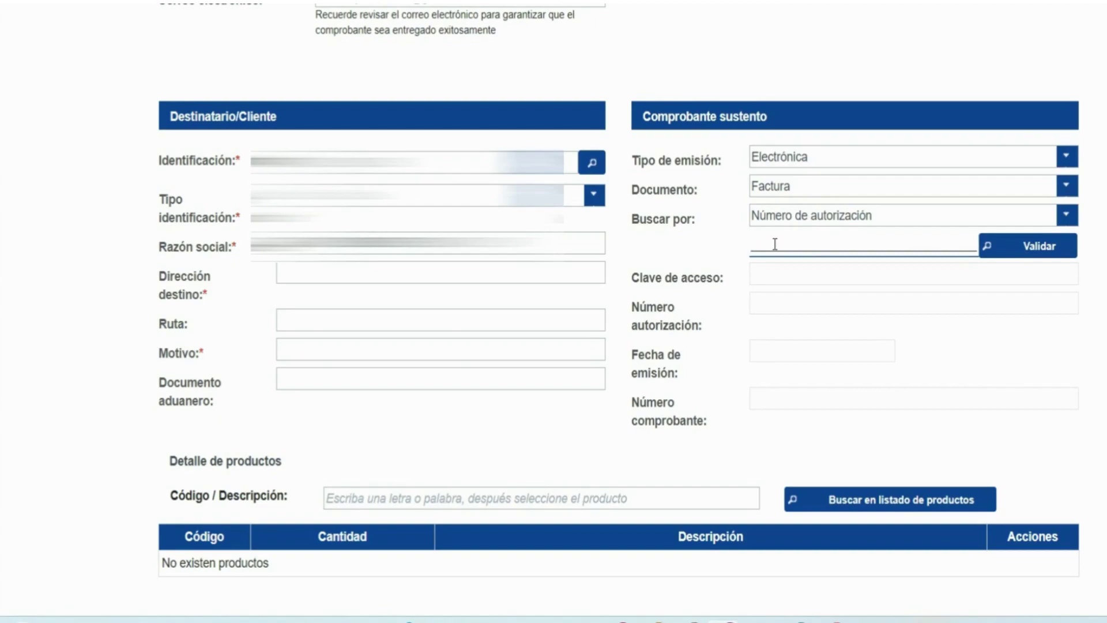
{"action": "key", "text": "ctrl+v"}
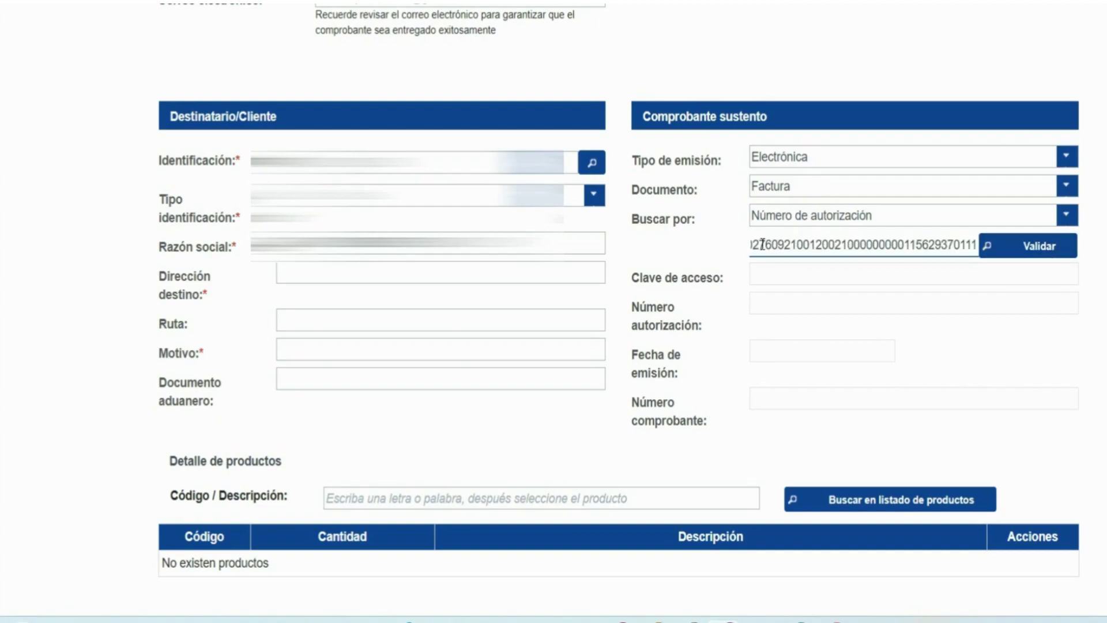
{"action": "left_click", "coordinate": [997, 249]}
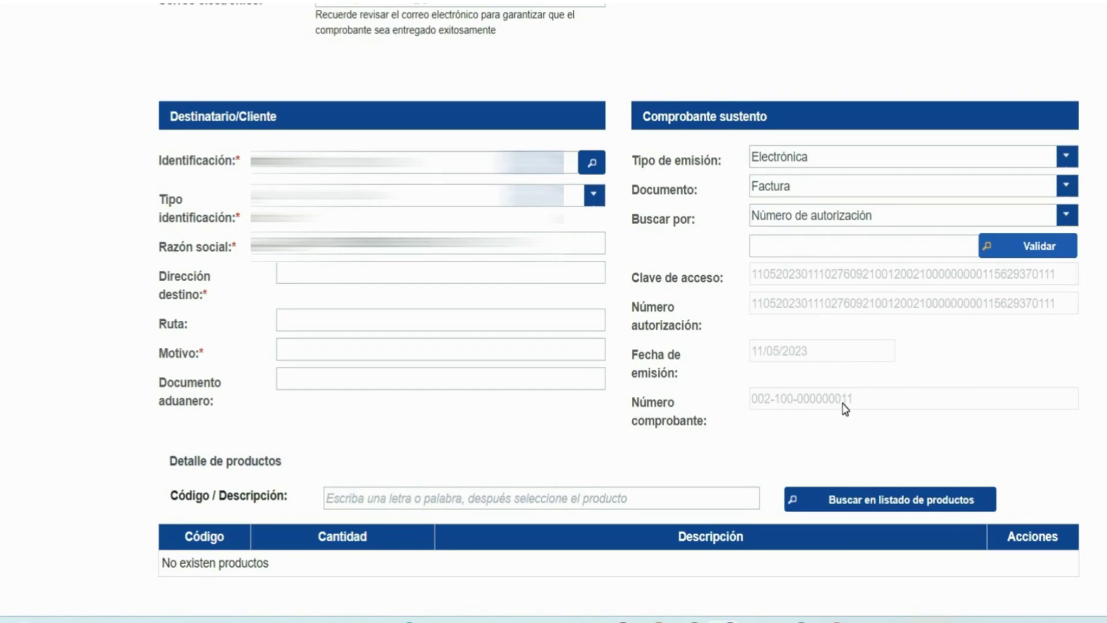
- Add products 004 QQ CAFE LAVADO PERGAMINO, 005 QQ DE CAFE LAVADO PERGAMINO2 and 006 QQ DE CAFE LAVADO PILADO from the product list
{"action": "scroll", "coordinate": [845, 409], "scroll_direction": "down", "scroll_amount": 5}
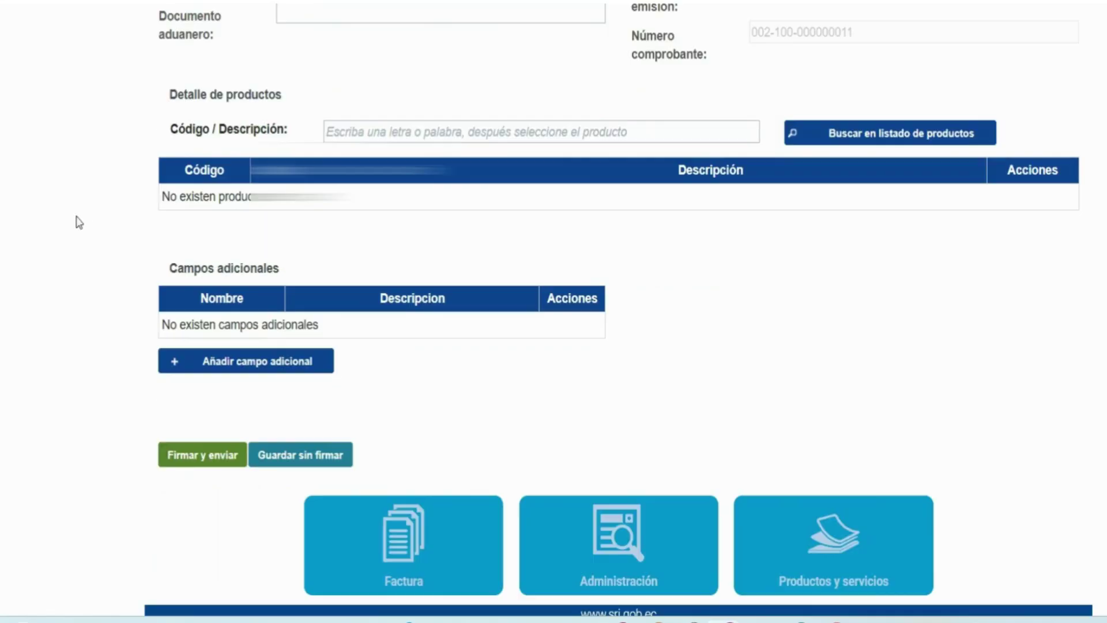
{"action": "left_click", "coordinate": [842, 137]}
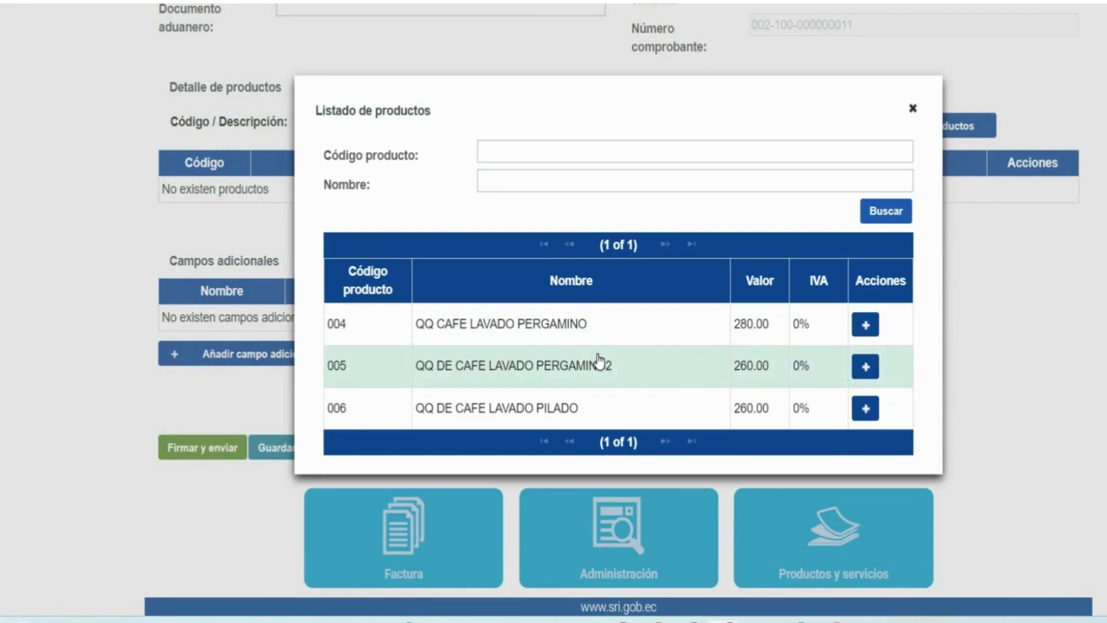
{"action": "left_click", "coordinate": [865, 324]}
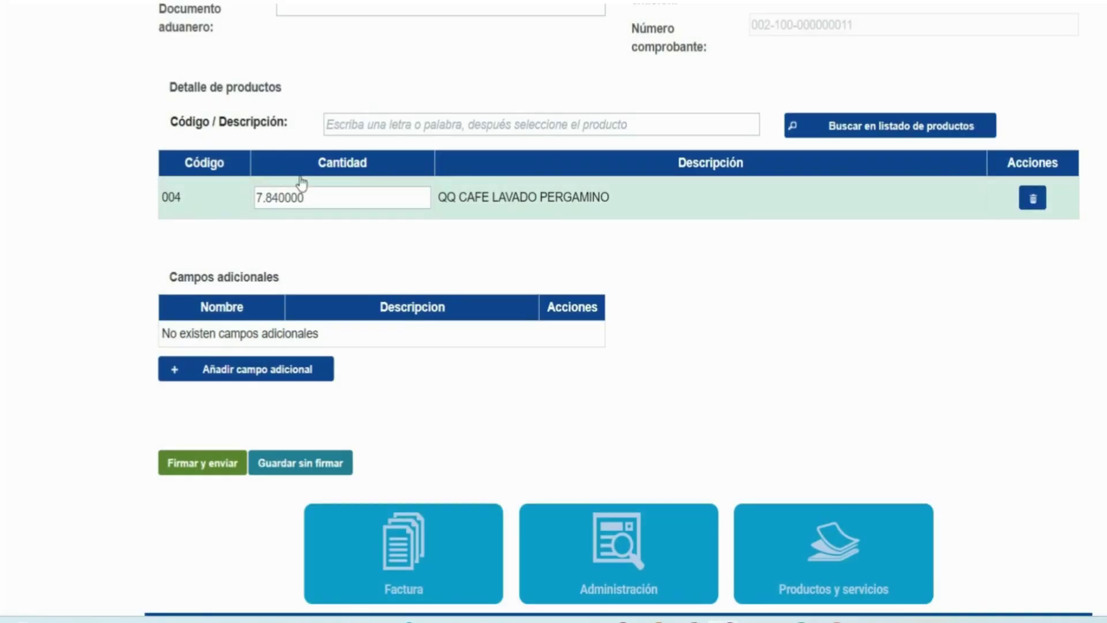
{"action": "left_click", "coordinate": [893, 132]}
{"action": "left_click", "coordinate": [865, 364]}
{"action": "left_click", "coordinate": [859, 126]}
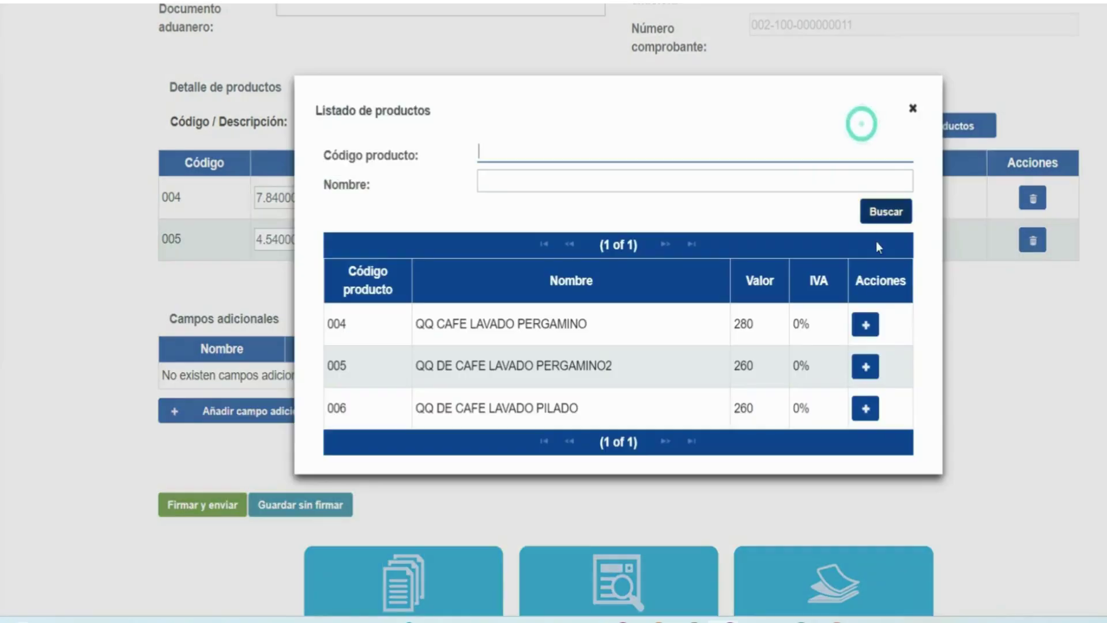
{"action": "left_click", "coordinate": [860, 408]}
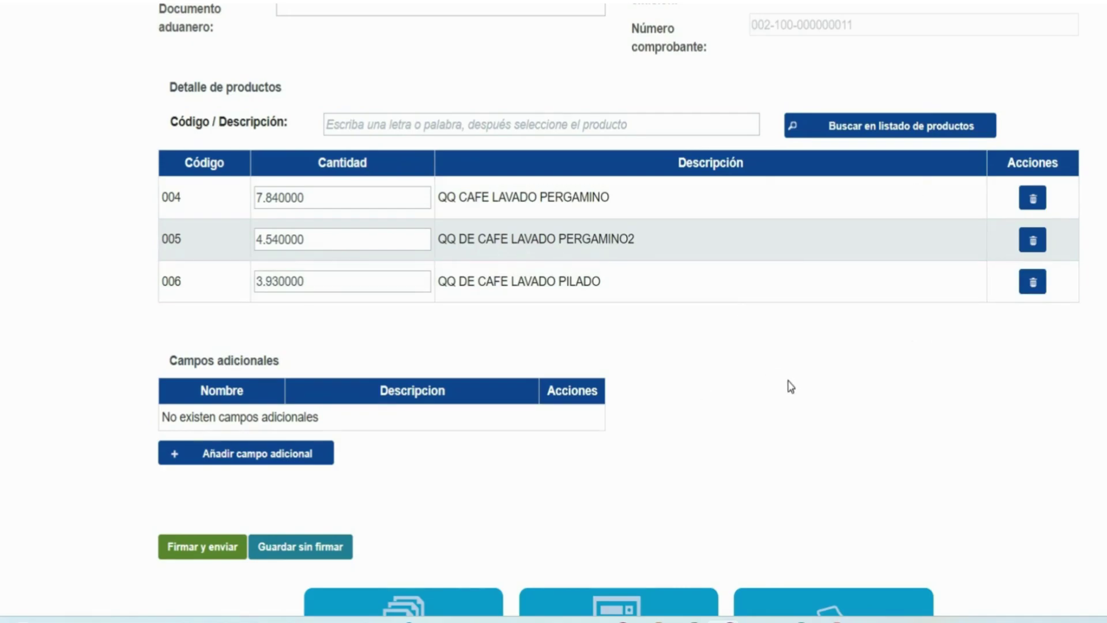
- Start signing and sending the guía de remisión with the digital certificate
{"action": "scroll", "coordinate": [790, 386], "scroll_direction": "down", "scroll_amount": 2}
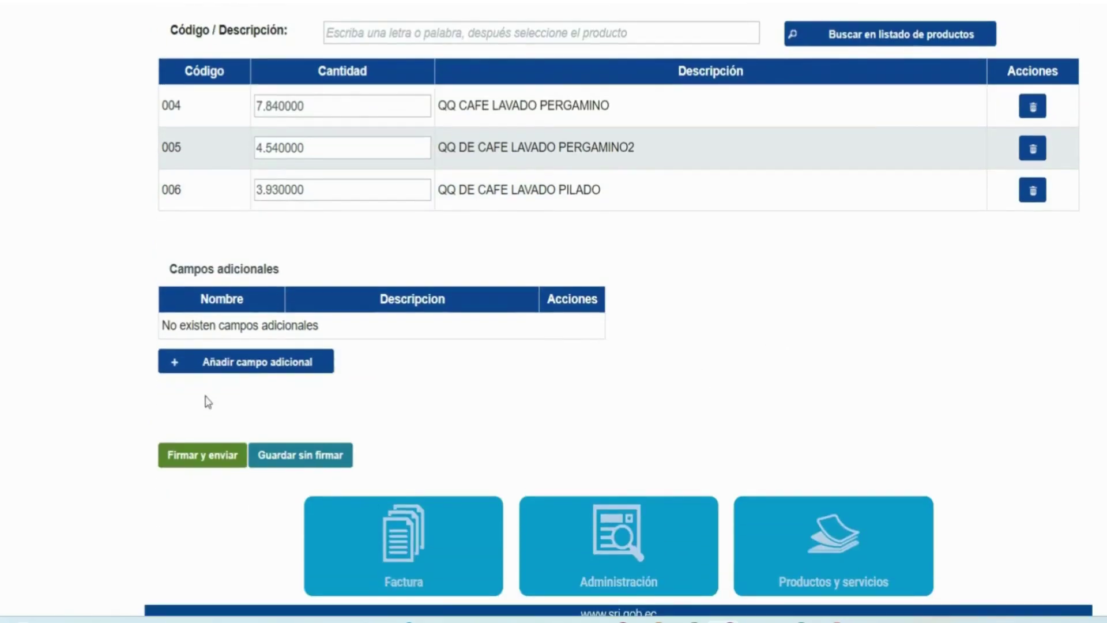
{"action": "left_click", "coordinate": [180, 461]}
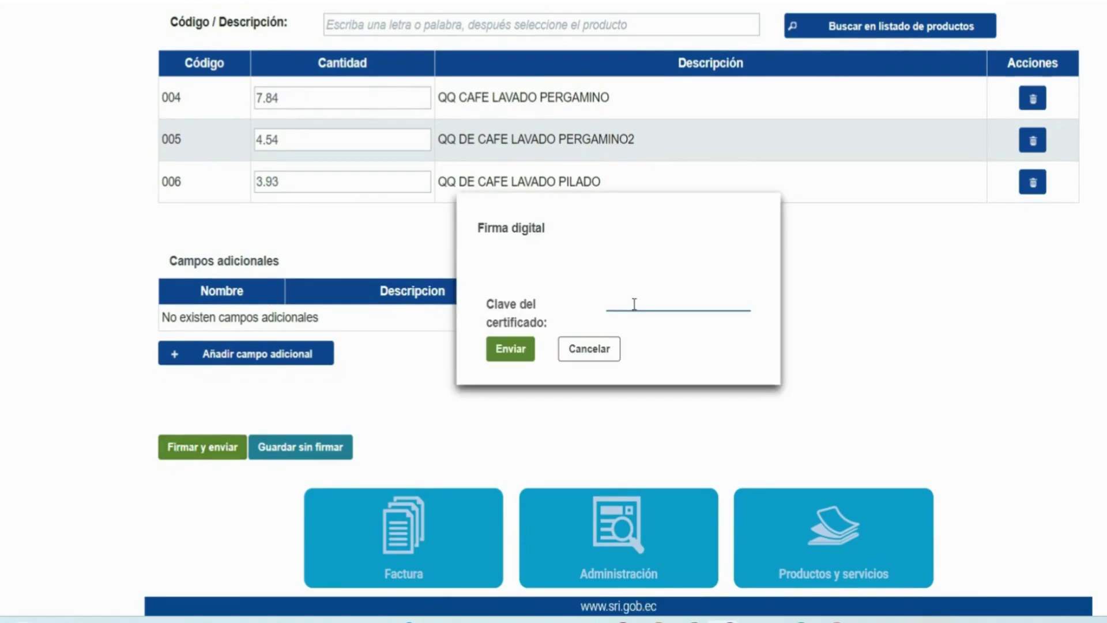